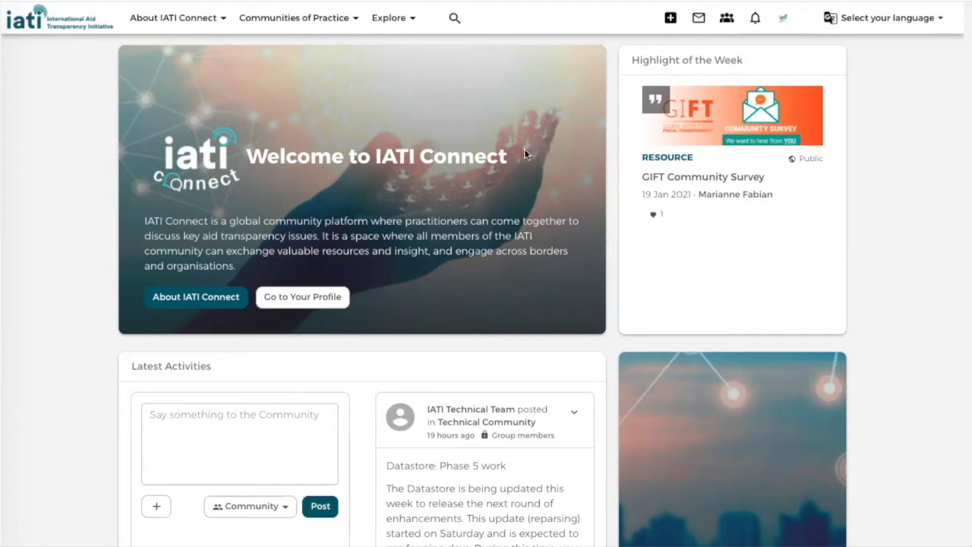
click(386, 21)
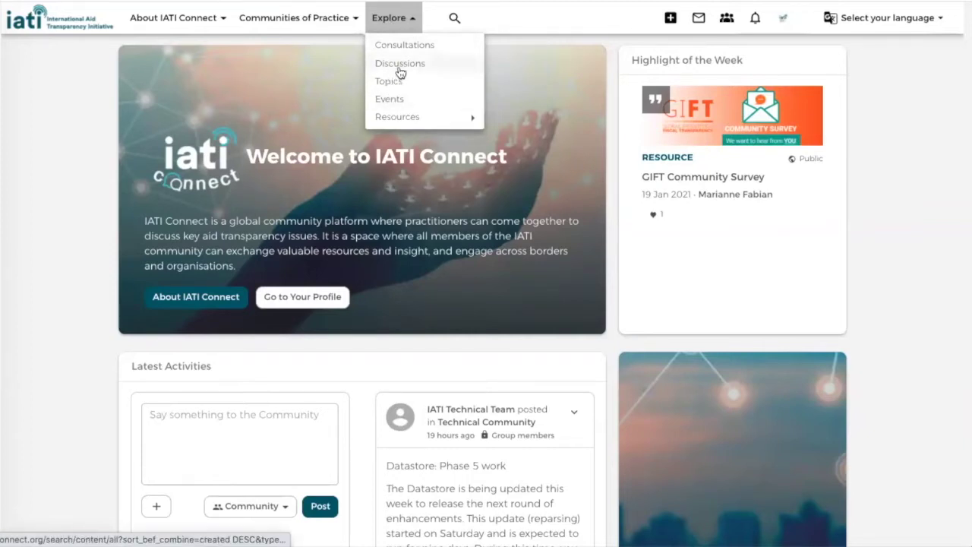
click(515, 19)
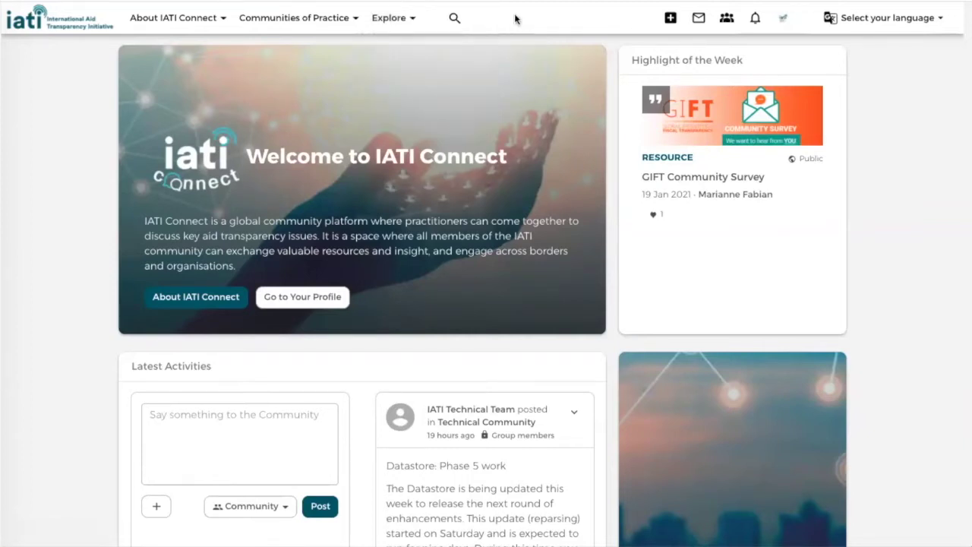
- Open the account's own profile and display the groups it belongs to
click(783, 24)
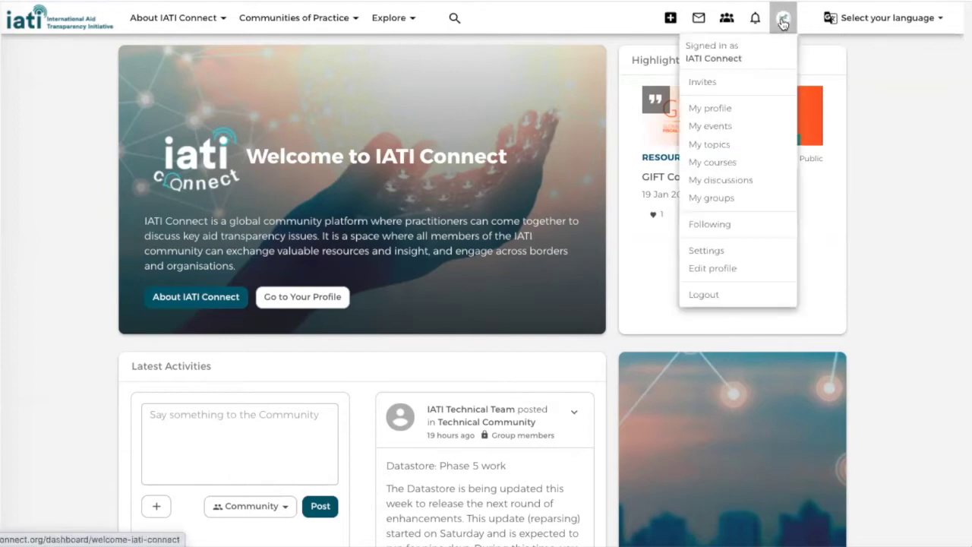
click(710, 110)
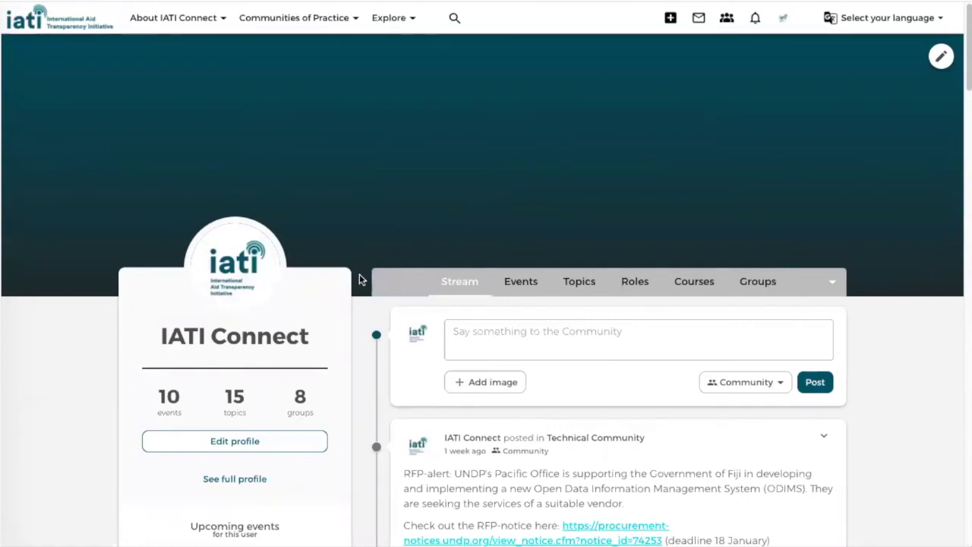
click(757, 281)
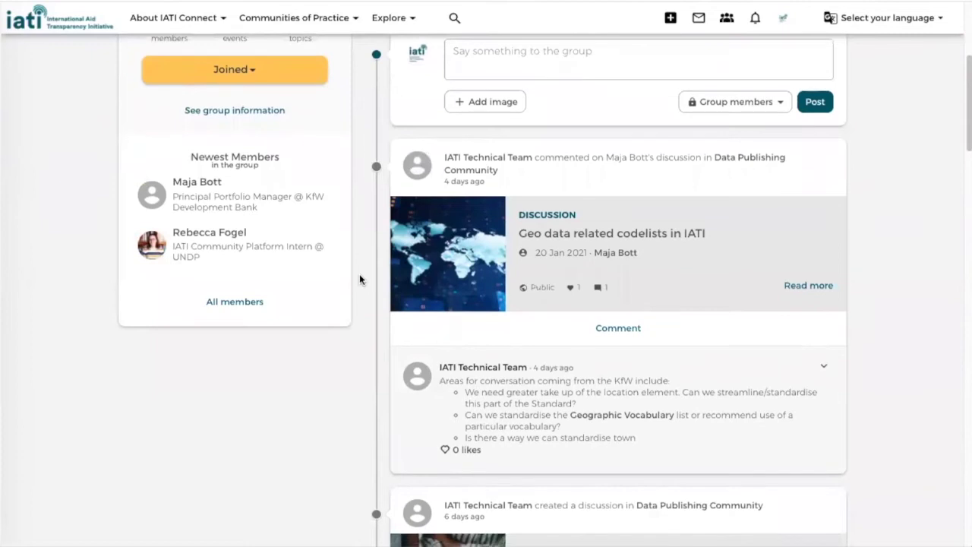
scroll(360, 278, down, 2)
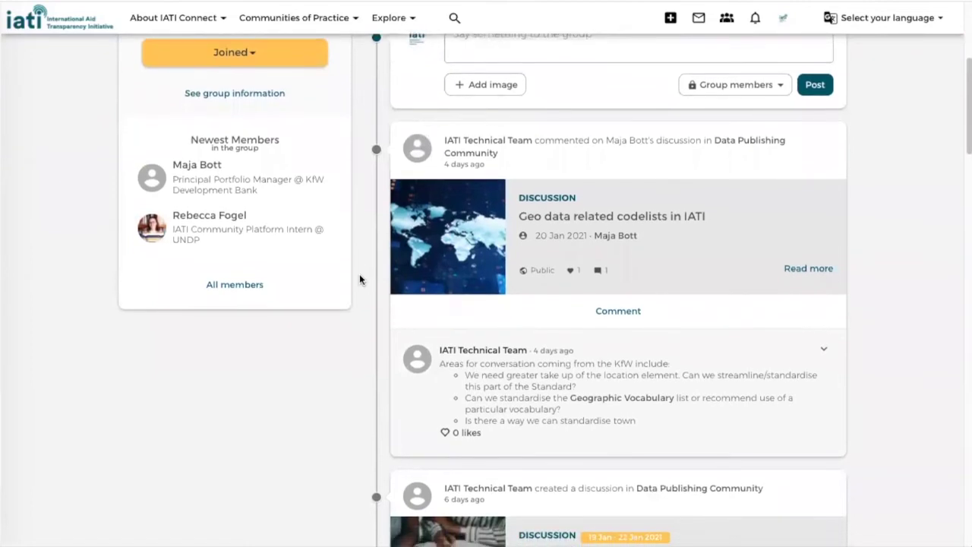
scroll(360, 279, down, 2)
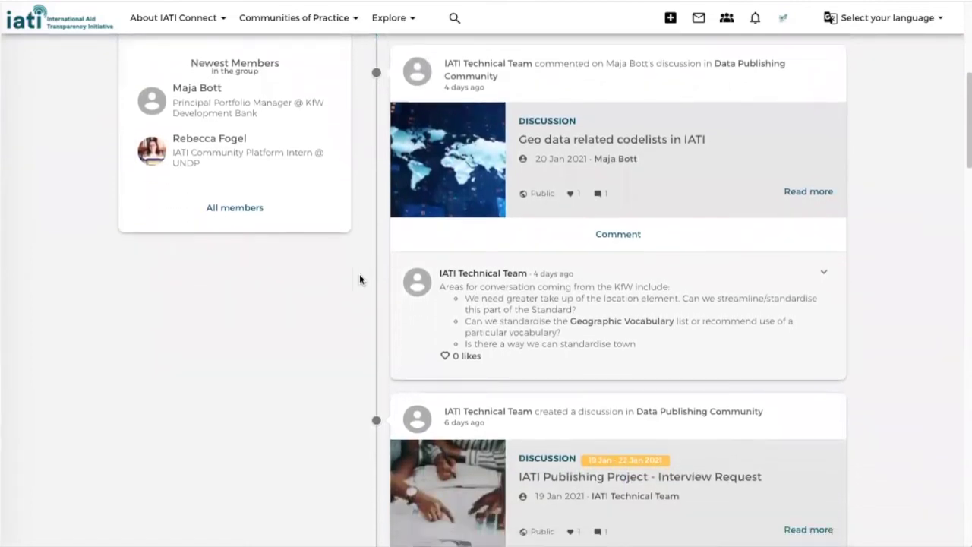
scroll(360, 279, up, 5)
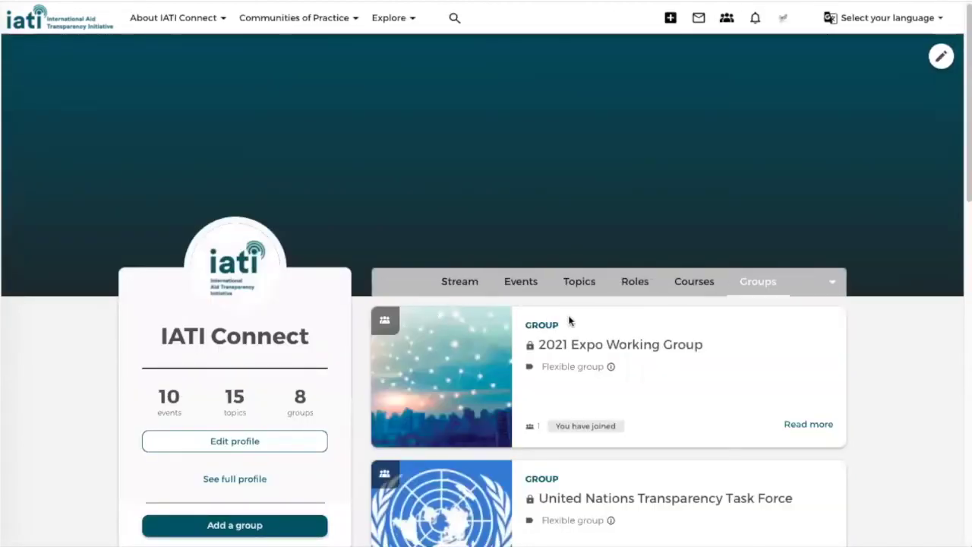
- Find the Data Publishing Community in the profile's group list and open that group
scroll(578, 323, down, 4)
scroll(576, 332, down, 6)
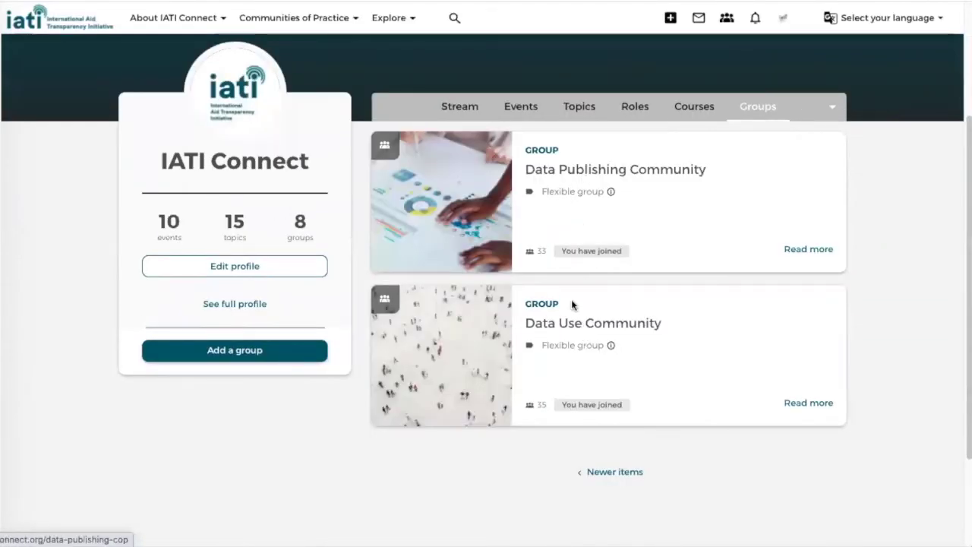
click(576, 178)
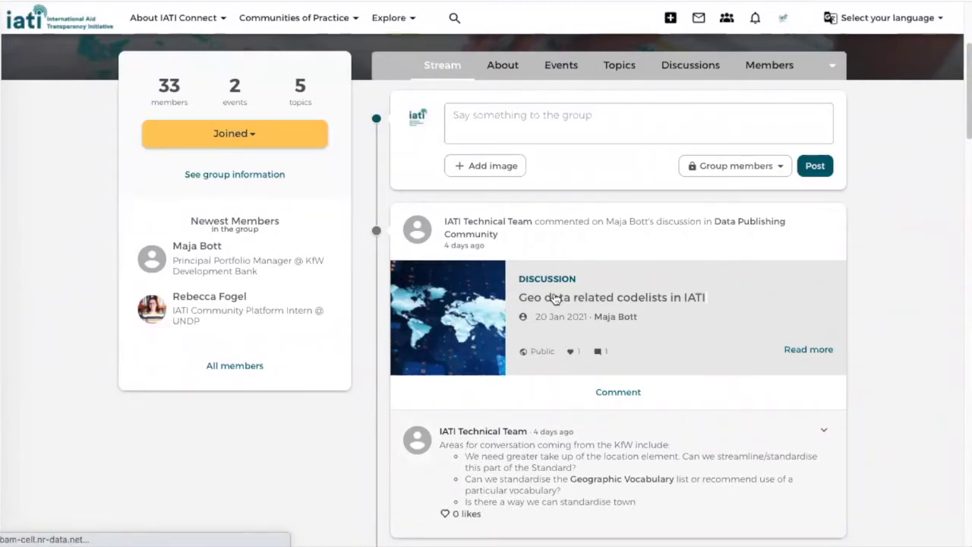
- Open the discussion "Geo data related codelists in IATI" from the group stream and read its description and comment
click(554, 298)
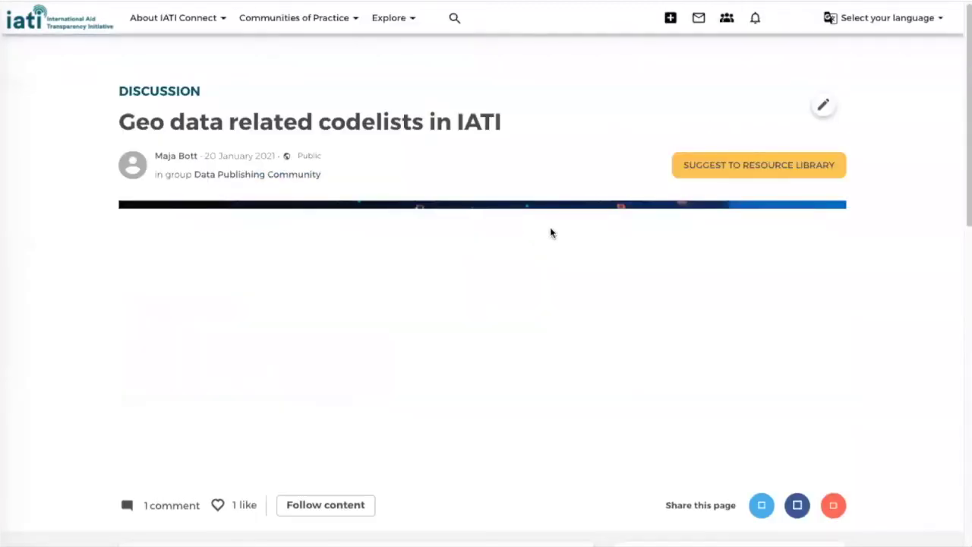
scroll(501, 258, down, 3)
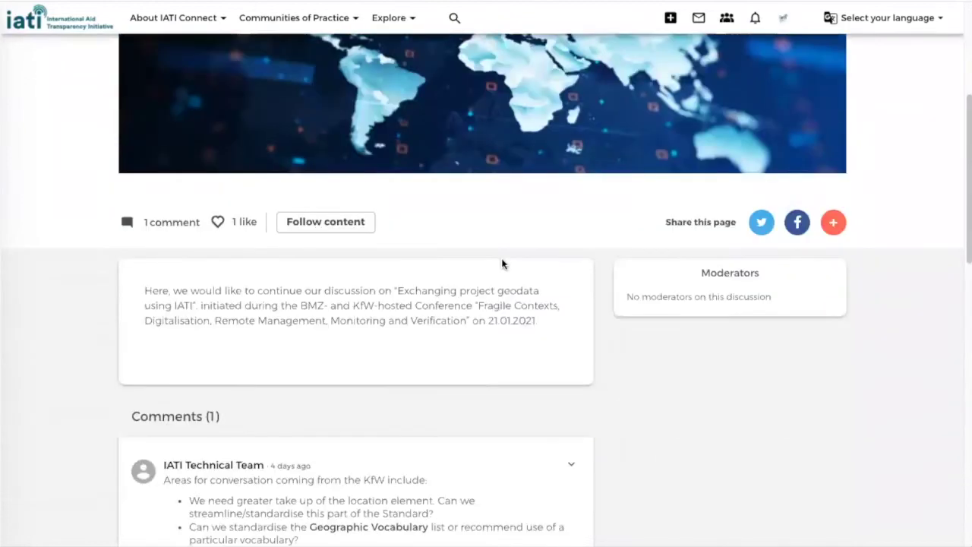
scroll(383, 310, down, 1)
scroll(275, 387, down, 1)
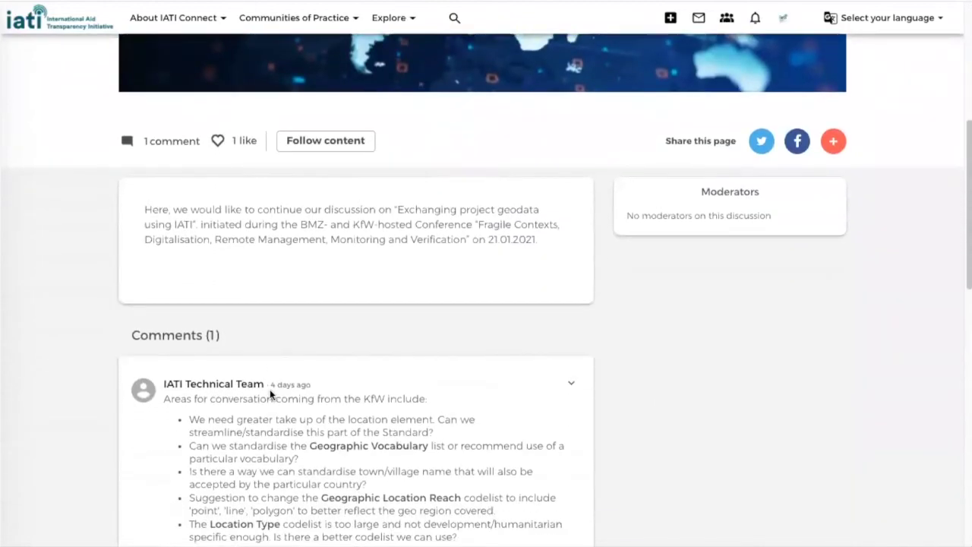
scroll(269, 393, down, 1)
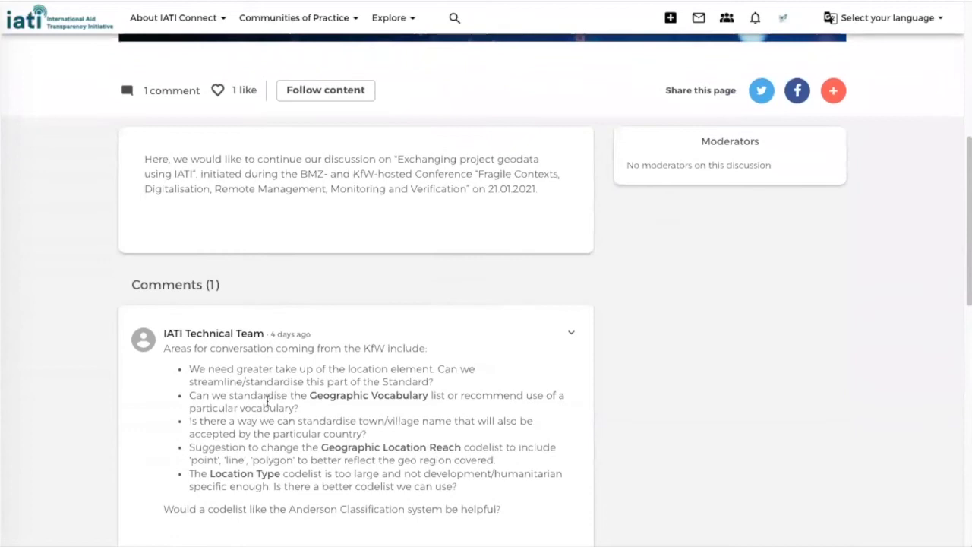
scroll(268, 401, down, 1)
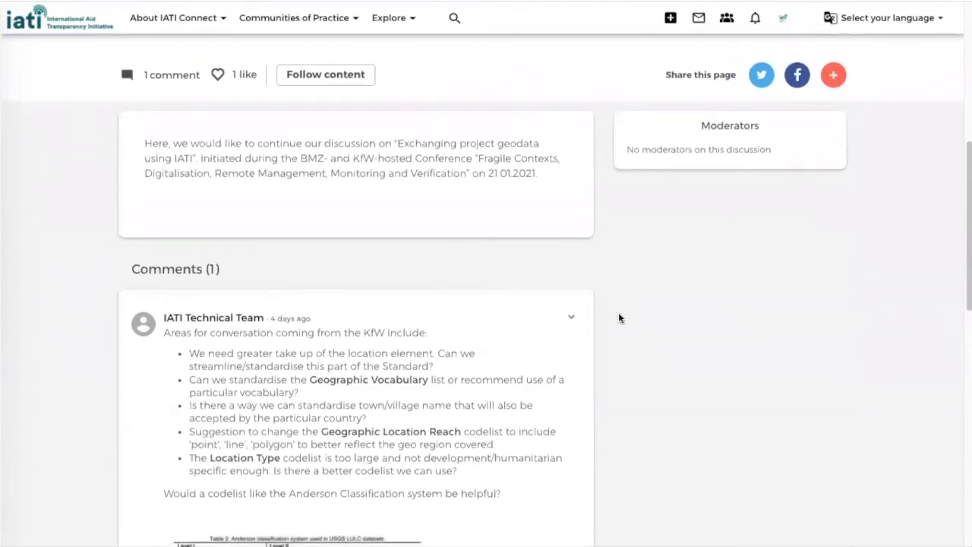
scroll(703, 325, up, 5)
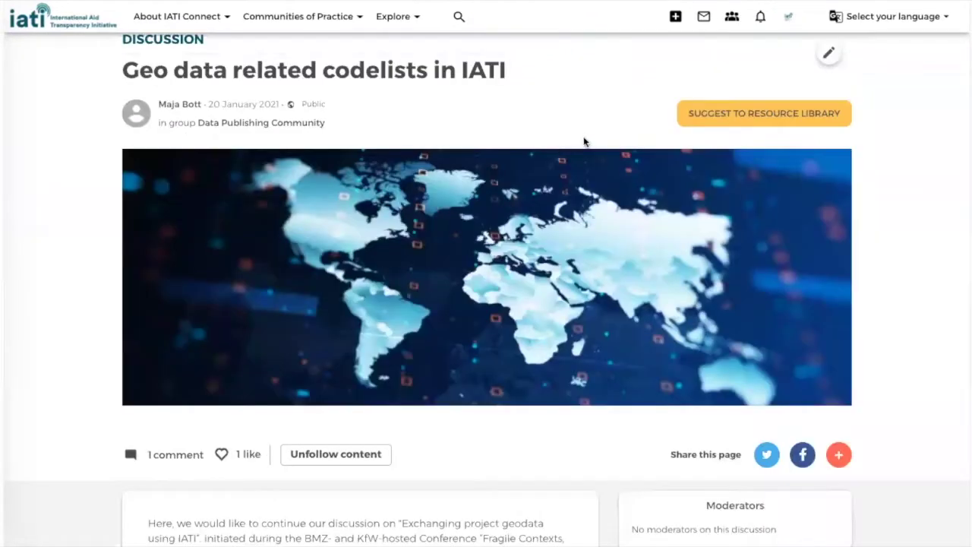
- Follow the "Geo data related codelists in IATI" discussion
click(763, 22)
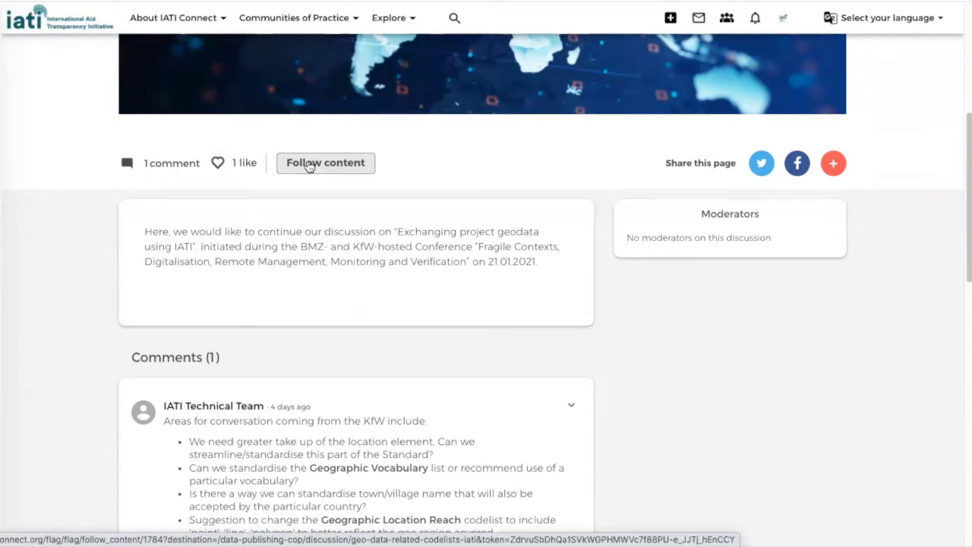
click(308, 164)
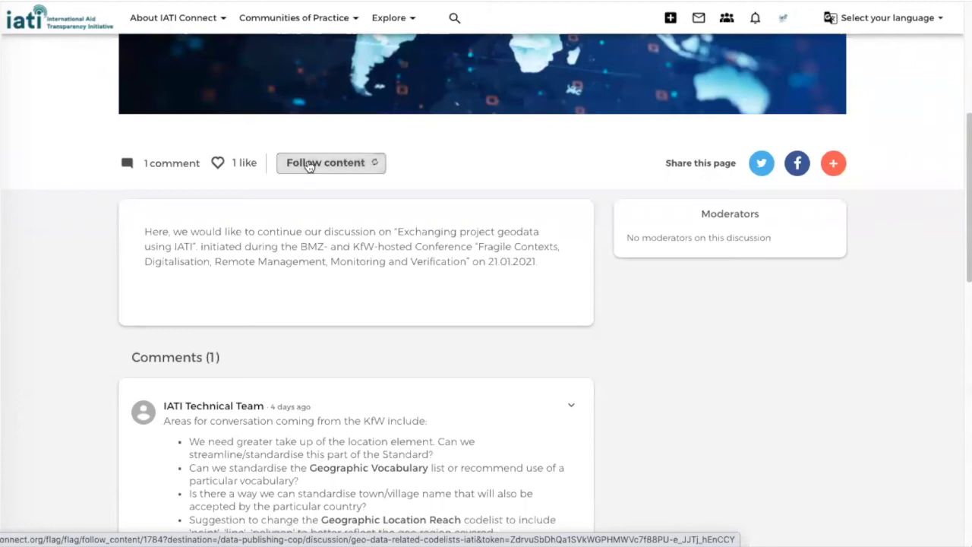
scroll(449, 179, up, 4)
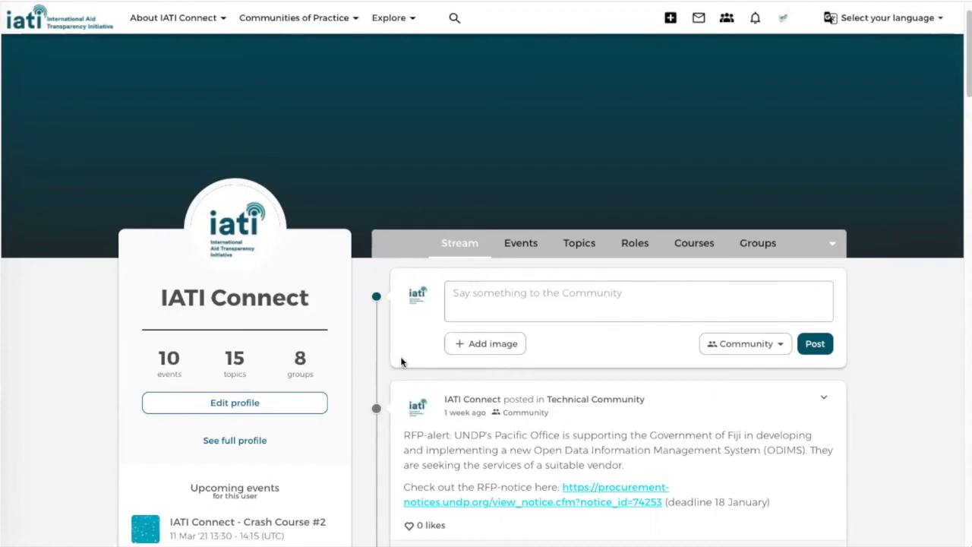
- Open the account settings and expand the "Message to me" section of the email notifications
click(782, 23)
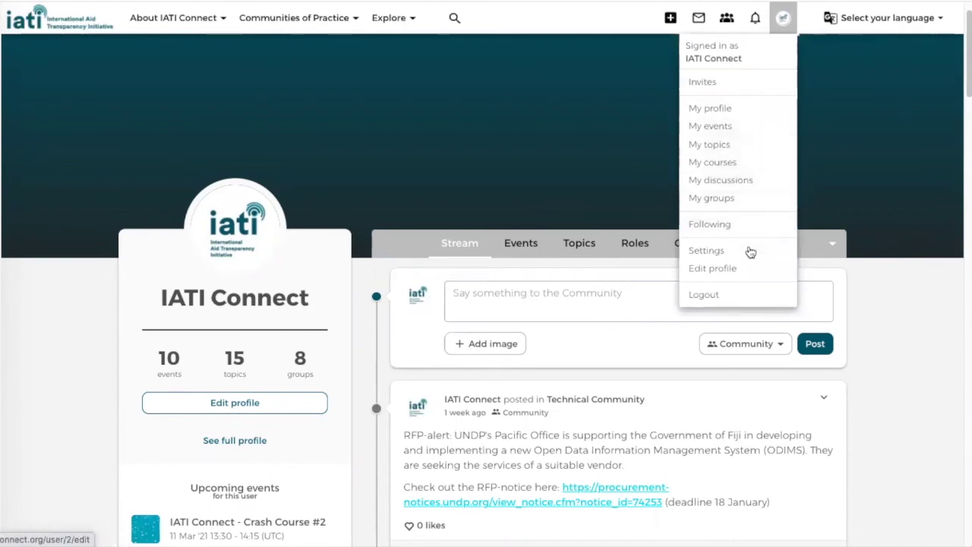
key(Escape)
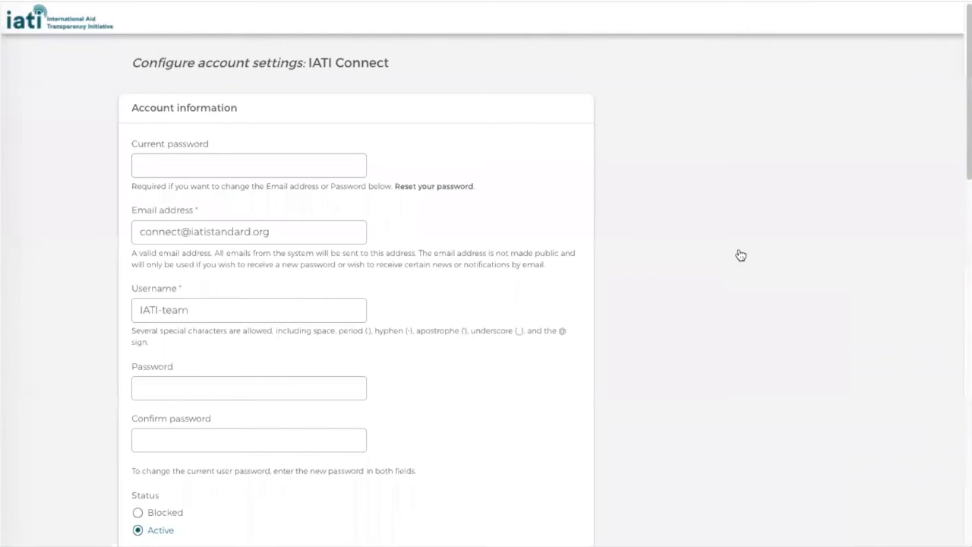
scroll(614, 235, down, 5)
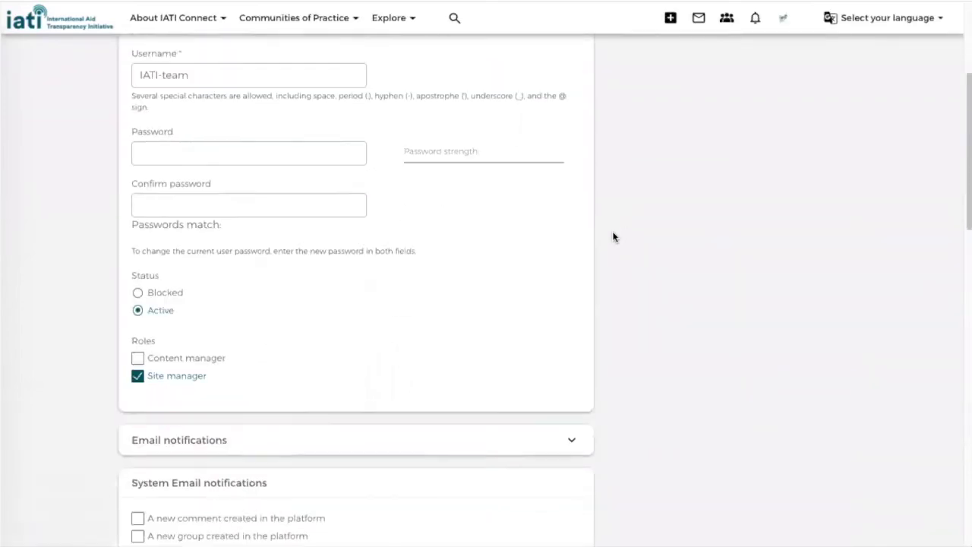
scroll(612, 236, down, 2)
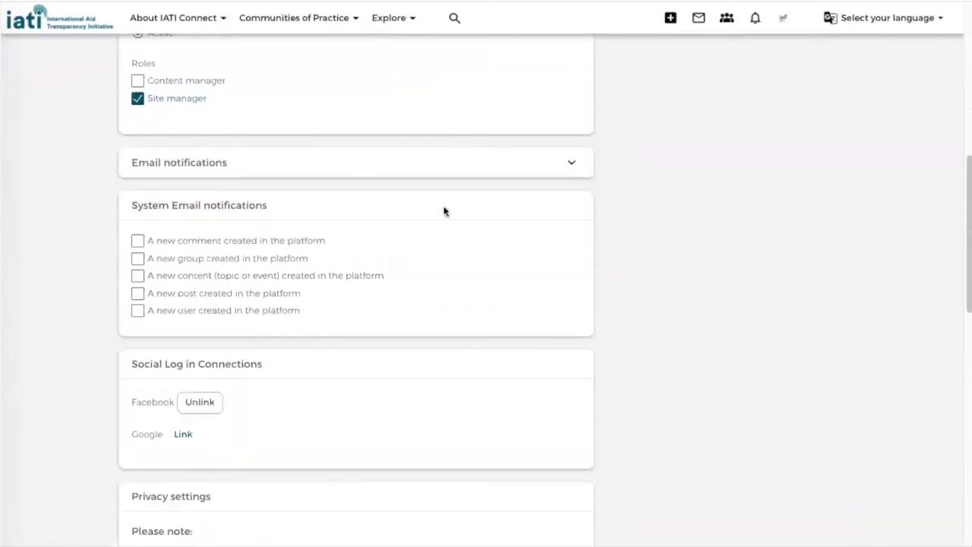
click(322, 167)
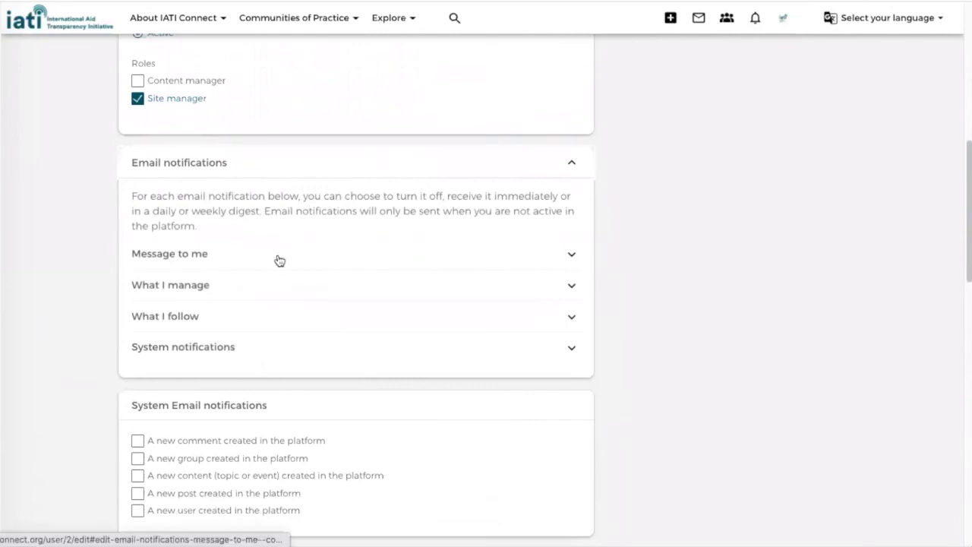
click(278, 262)
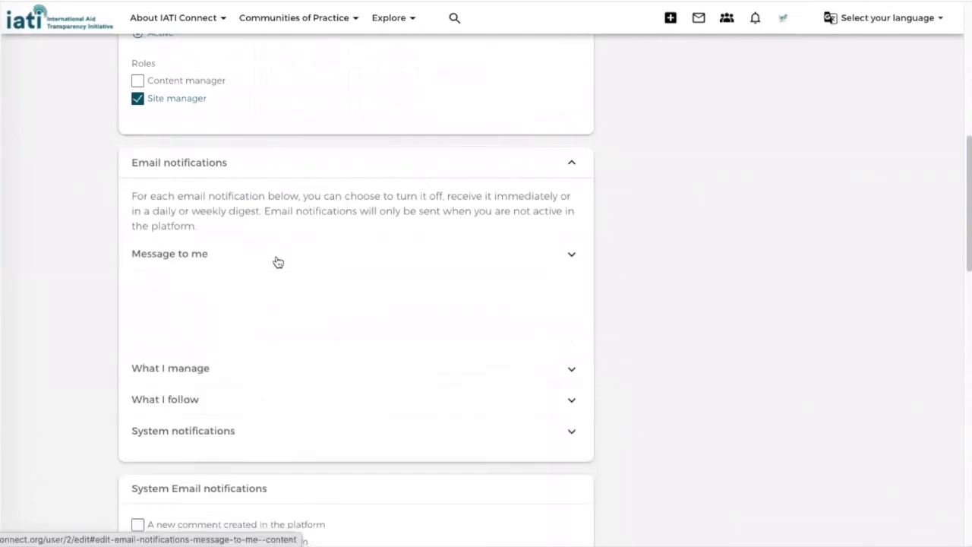
scroll(320, 262, down, 2)
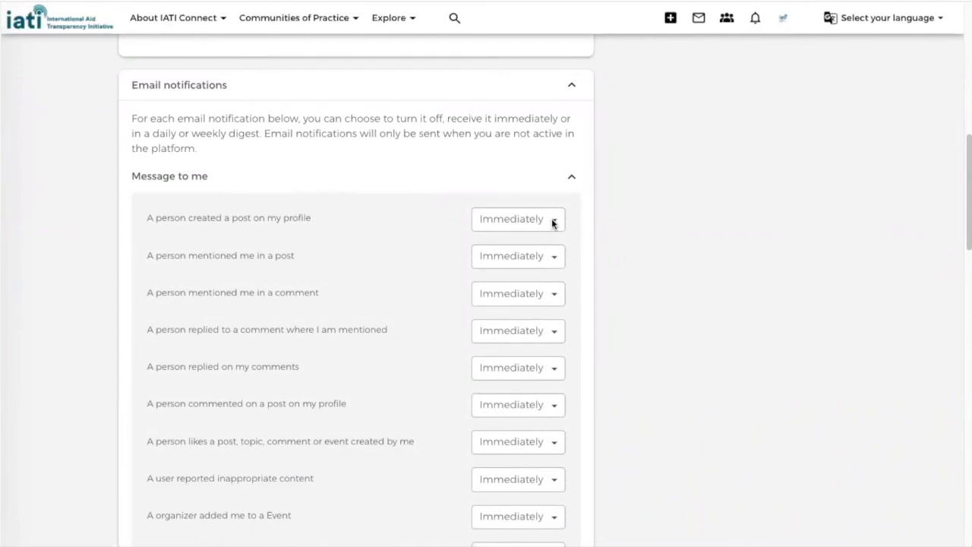
- Check the email frequency options for "A person created a post on my profile" without choosing a different one
click(553, 223)
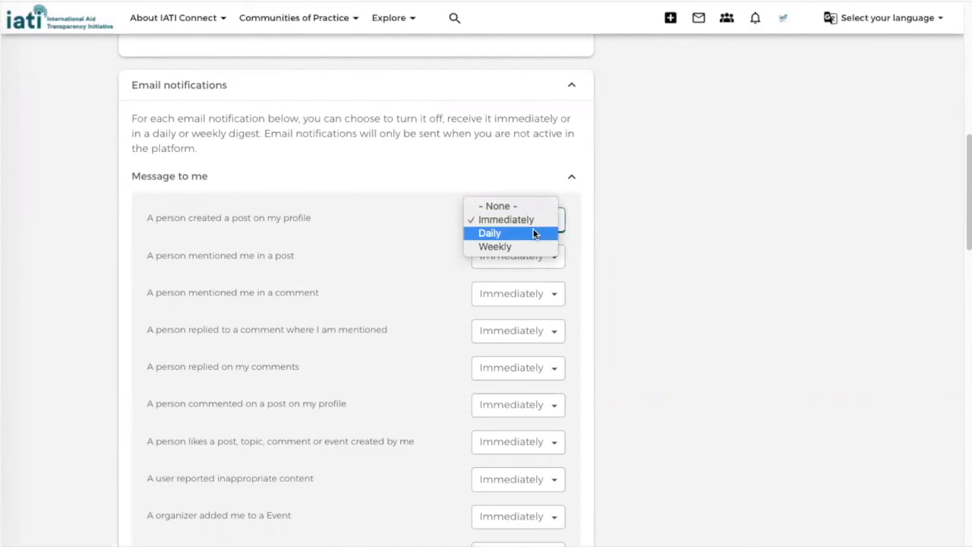
click(529, 187)
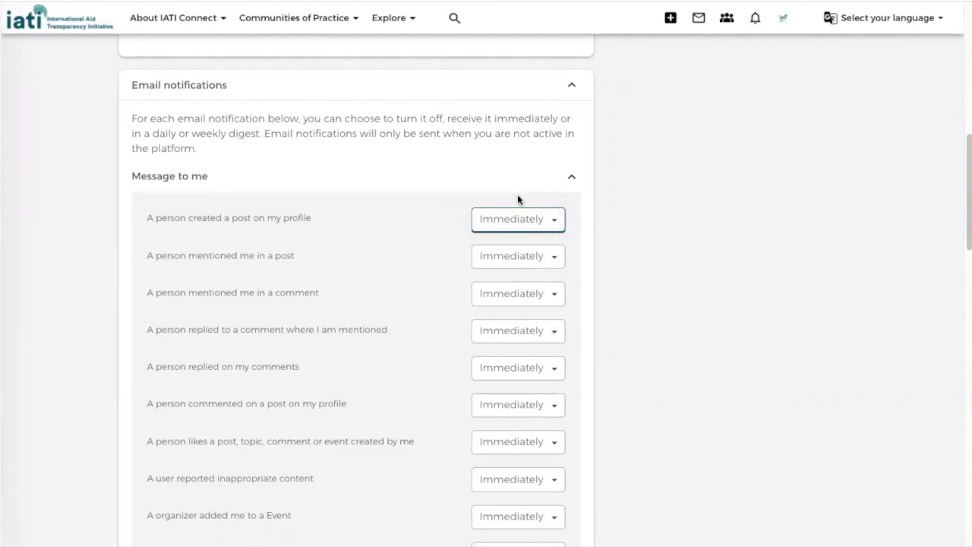